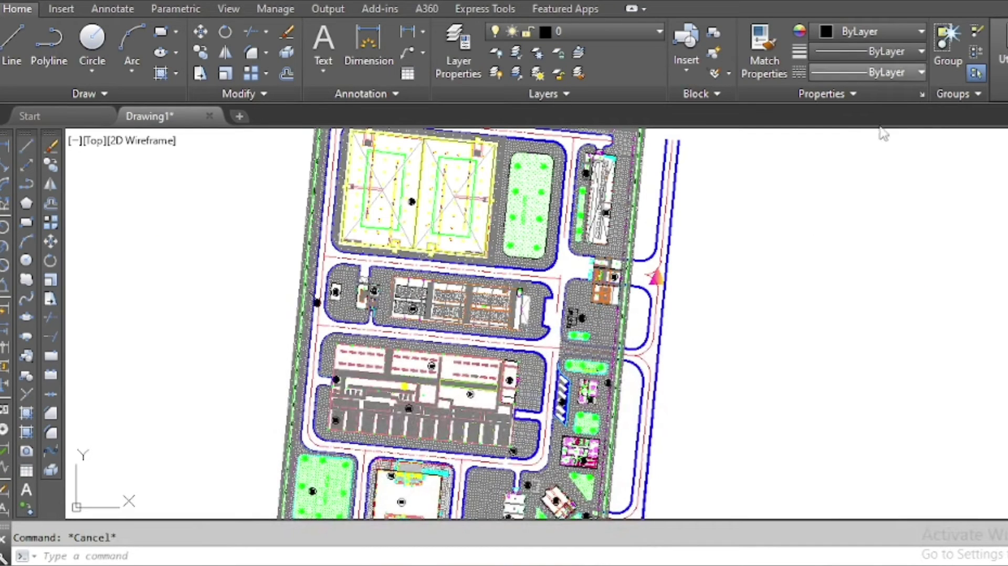
# Inspect the upper and top-right hatch pieces of the site plan by selecting them
pyautogui.scroll(-2, 695, 254)
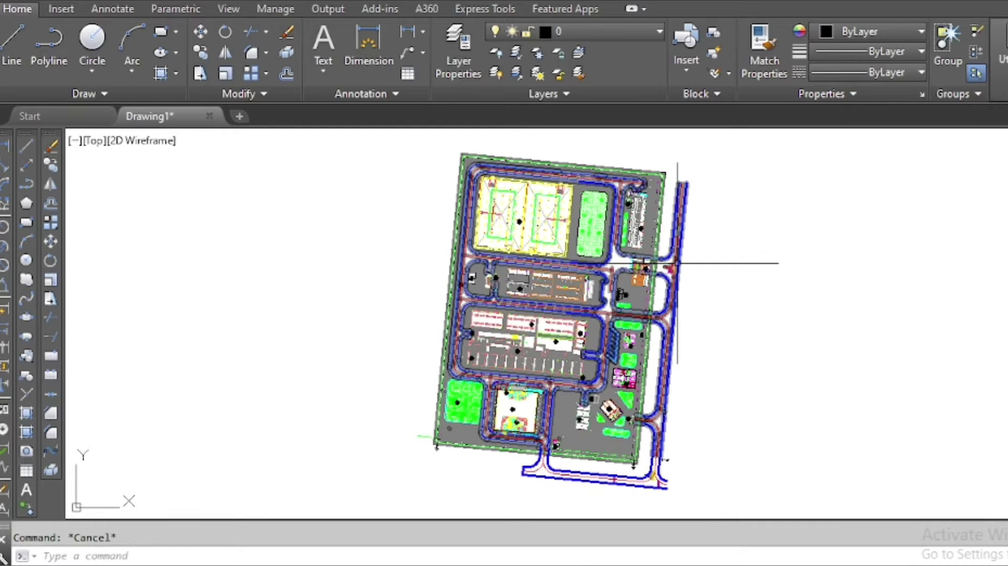
pyautogui.scroll(4, 613, 162)
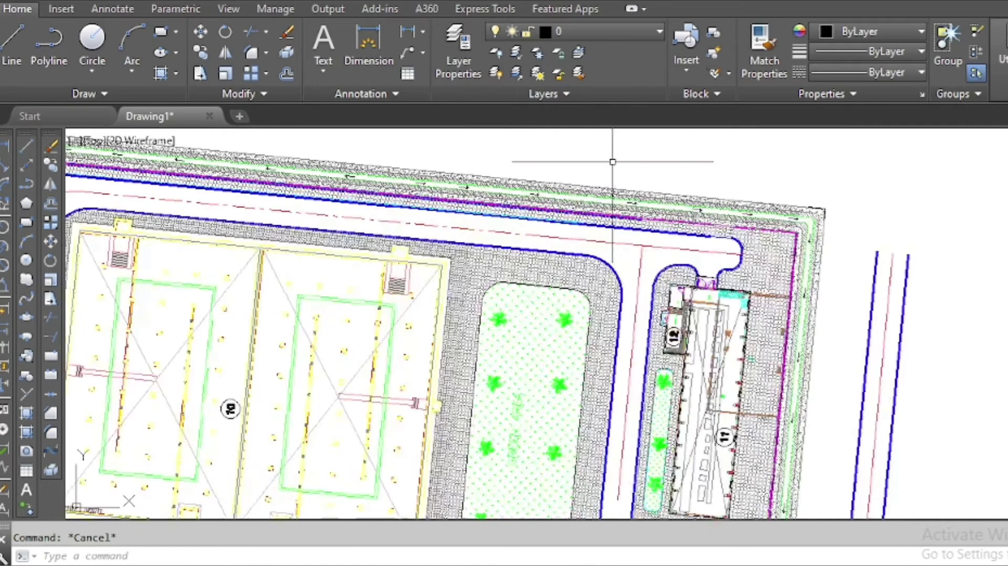
pyautogui.scroll(-1, 613, 162)
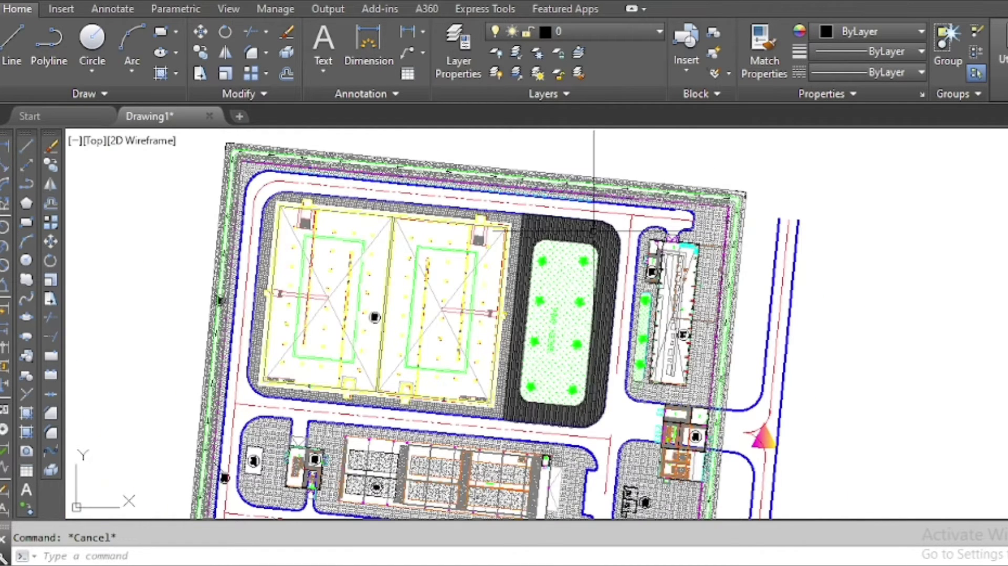
pyautogui.click(594, 230)
pyautogui.press('Escape')
pyautogui.click(706, 224)
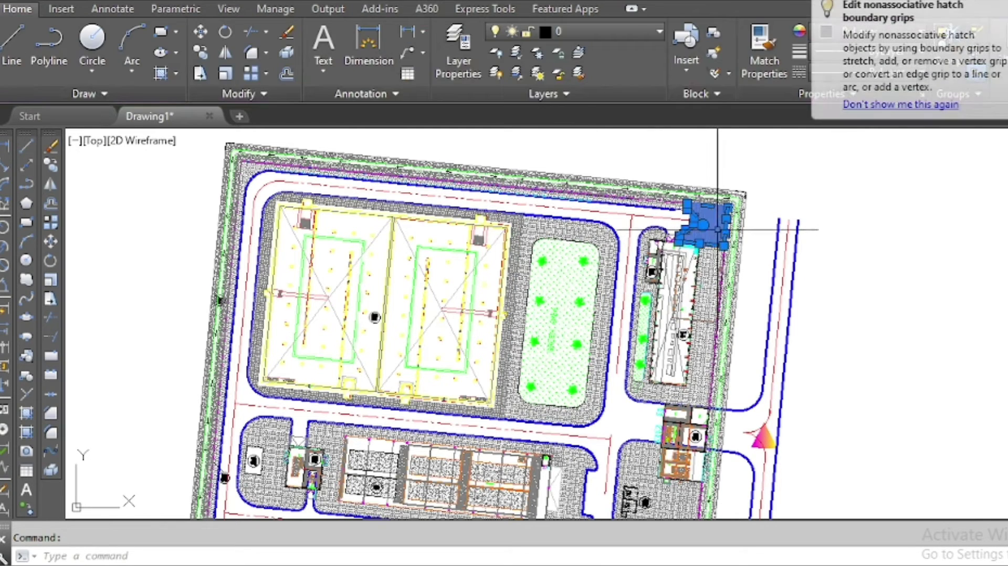
pyautogui.press('Escape')
# Inspect the dark hatch around the lower-right buildings
pyautogui.scroll(-2, 541, 236)
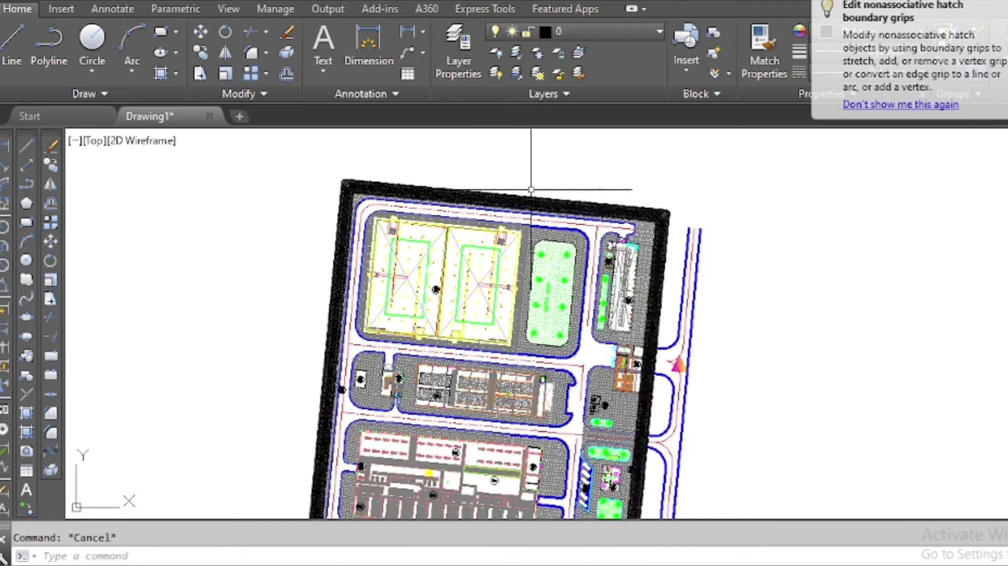
pyautogui.scroll(-2, 526, 243)
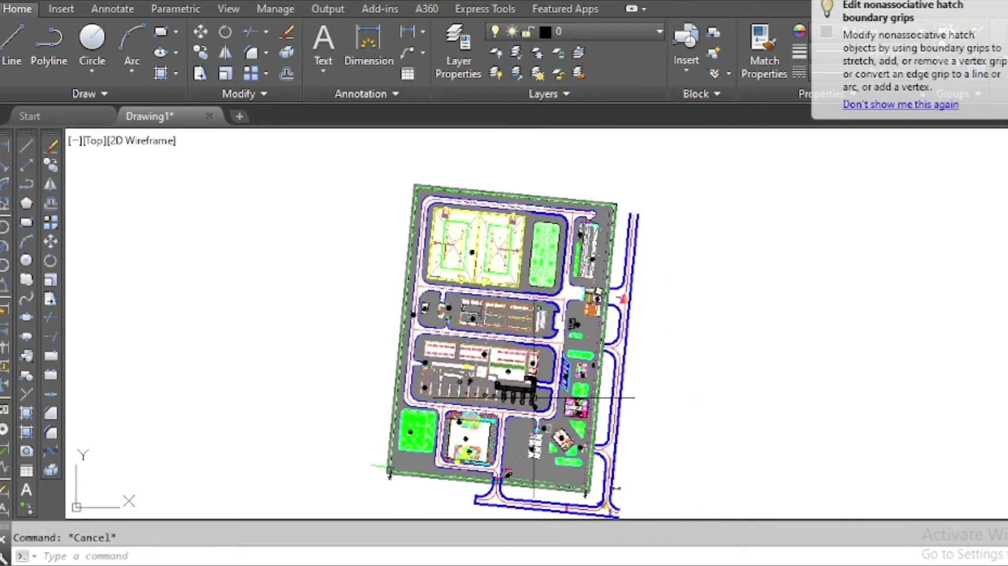
pyautogui.scroll(3, 551, 444)
pyautogui.scroll(1, 517, 377)
pyautogui.scroll(-3, 517, 377)
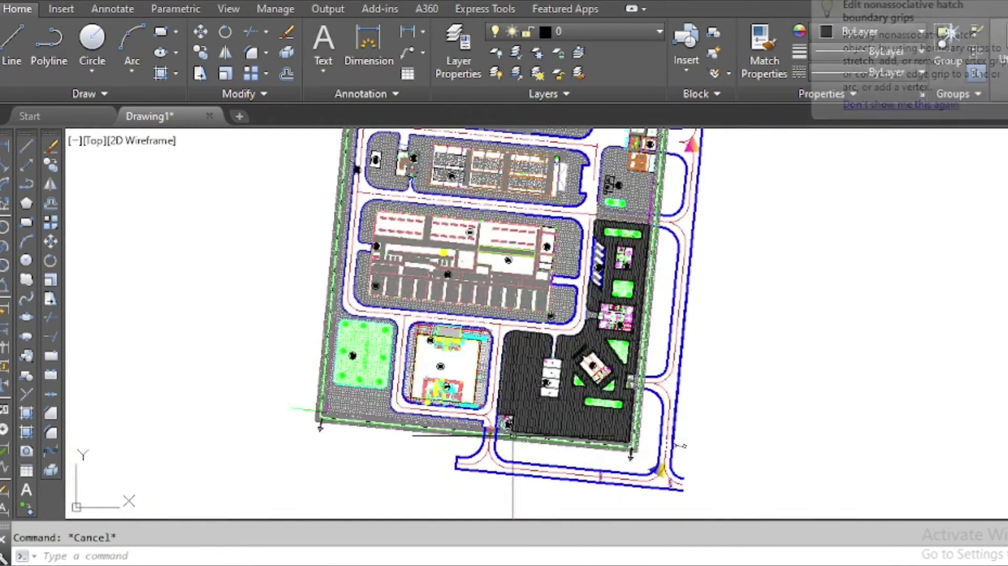
pyautogui.click(516, 376)
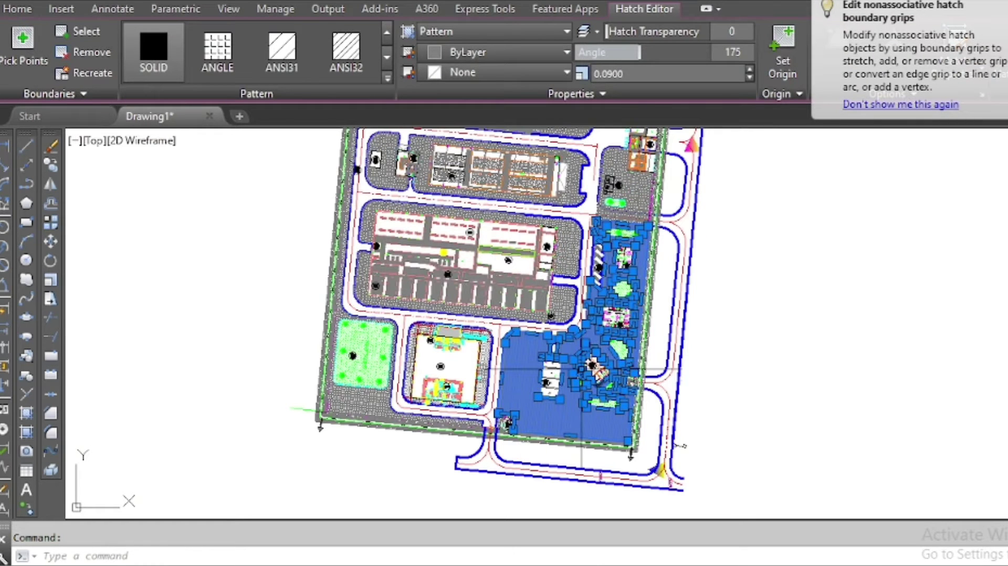
pyautogui.press('Escape')
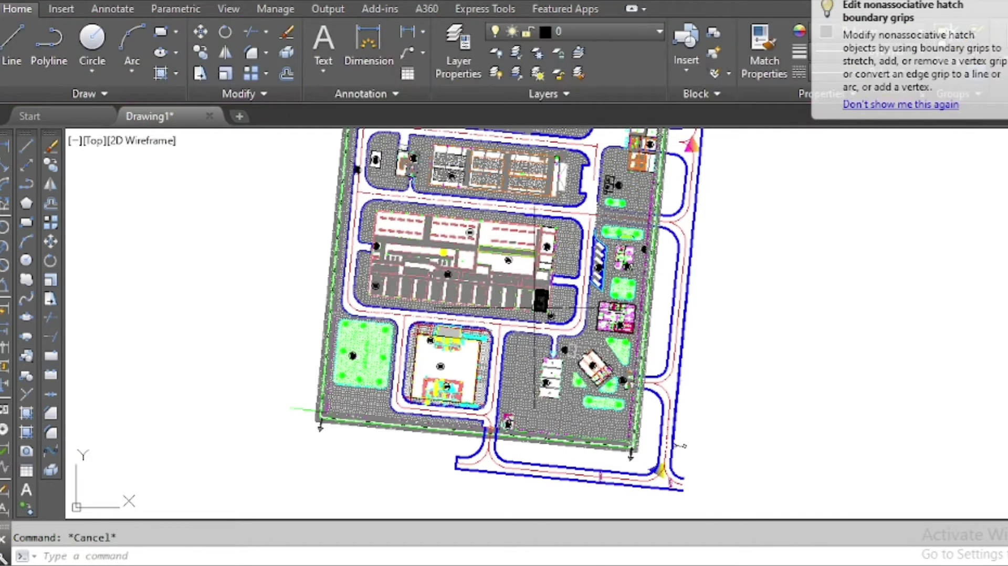
# Select the upper-right, lower, left and lower-right hatch pieces together to check them
pyautogui.scroll(3, 547, 234)
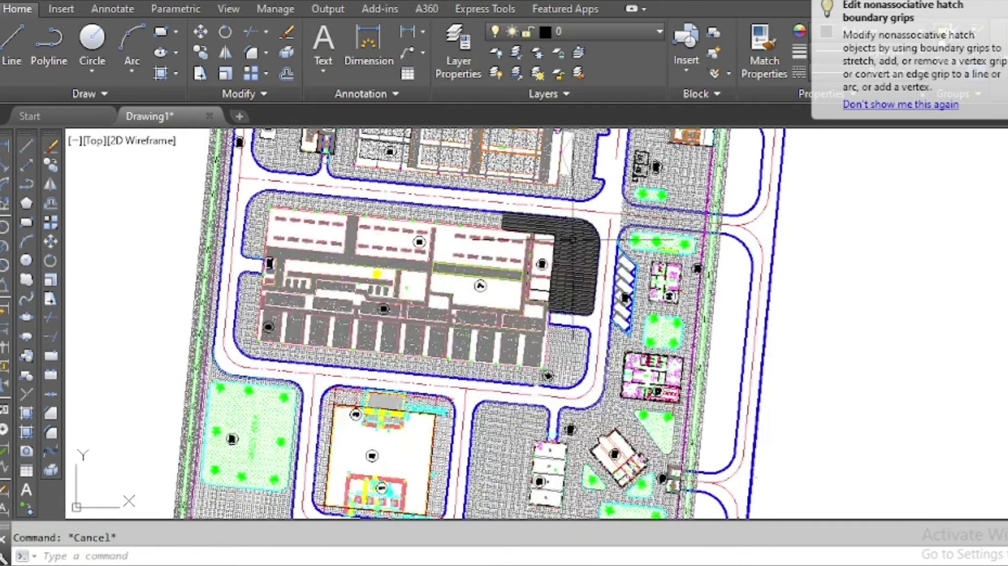
pyautogui.click(572, 236)
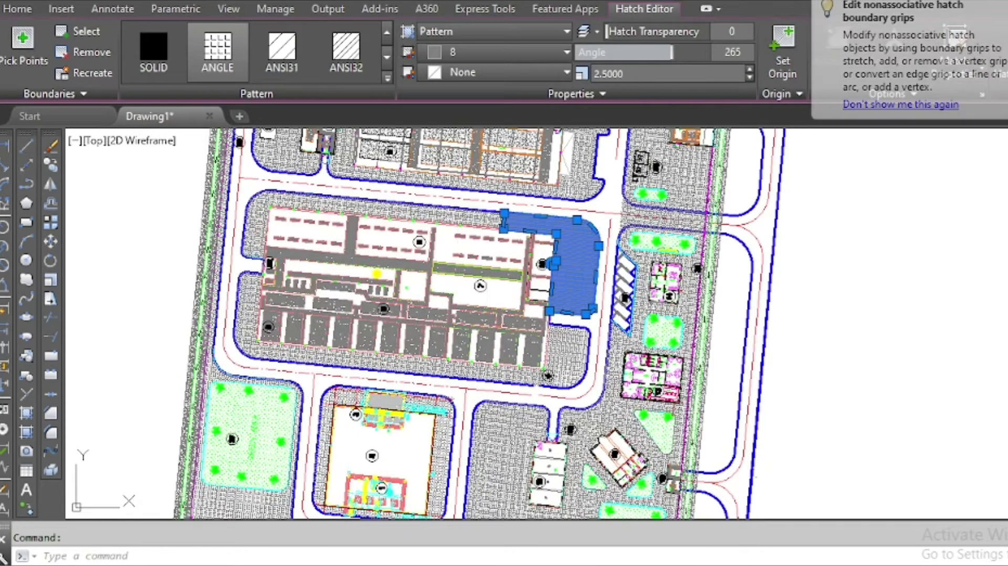
pyautogui.click(254, 289)
pyautogui.click(560, 351)
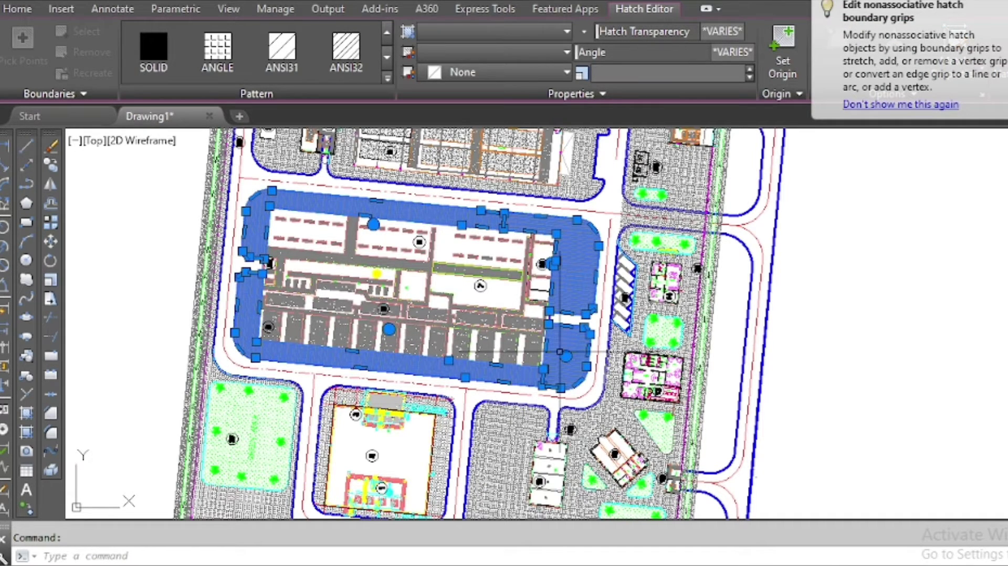
pyautogui.press('Escape')
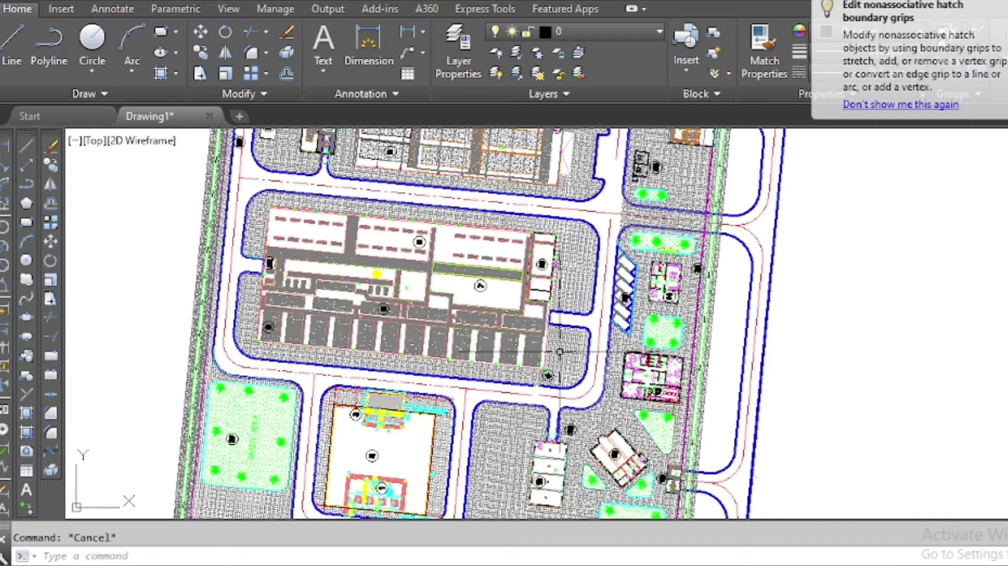
# Load the Merge Hatch (MH).VLX routine through APPLOAD
pyautogui.write('A')
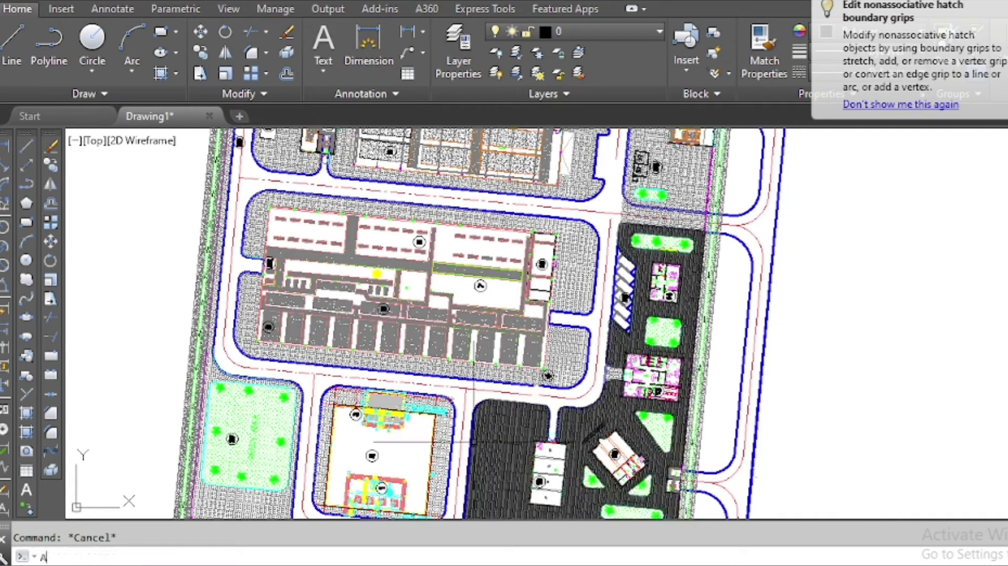
pyautogui.write('ppl')
pyautogui.press('Return')
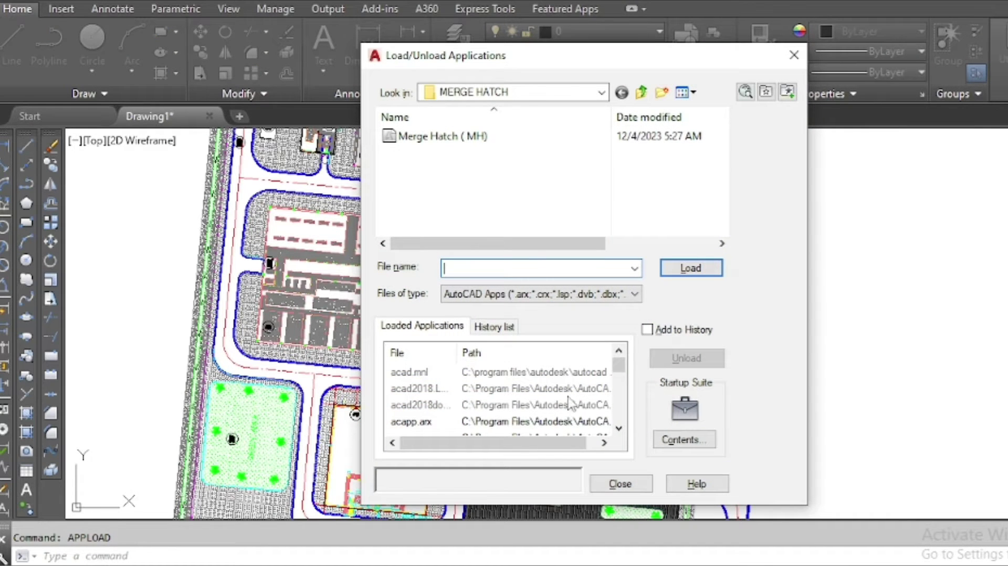
pyautogui.click(463, 138)
pyautogui.doubleClick(463, 139)
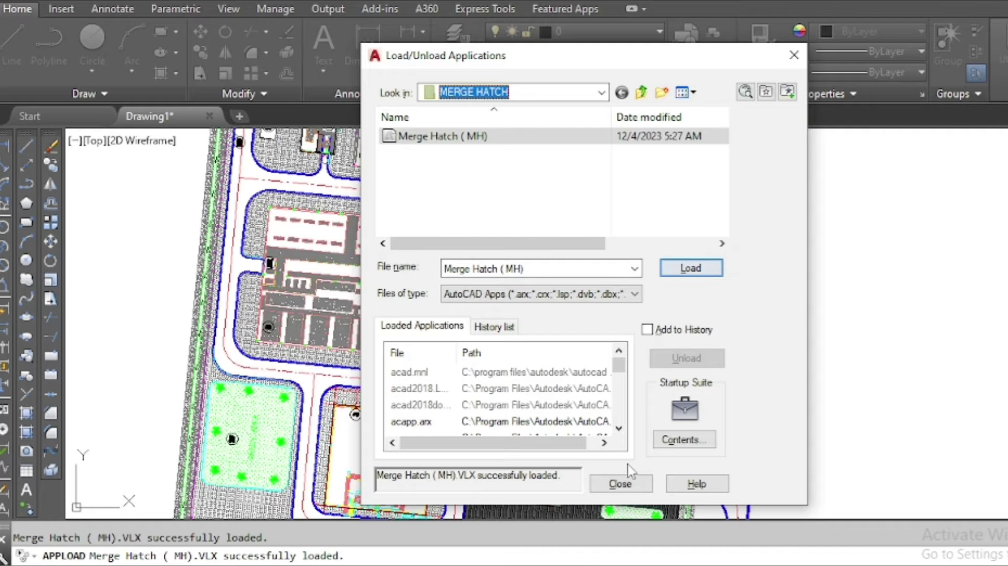
pyautogui.click(621, 483)
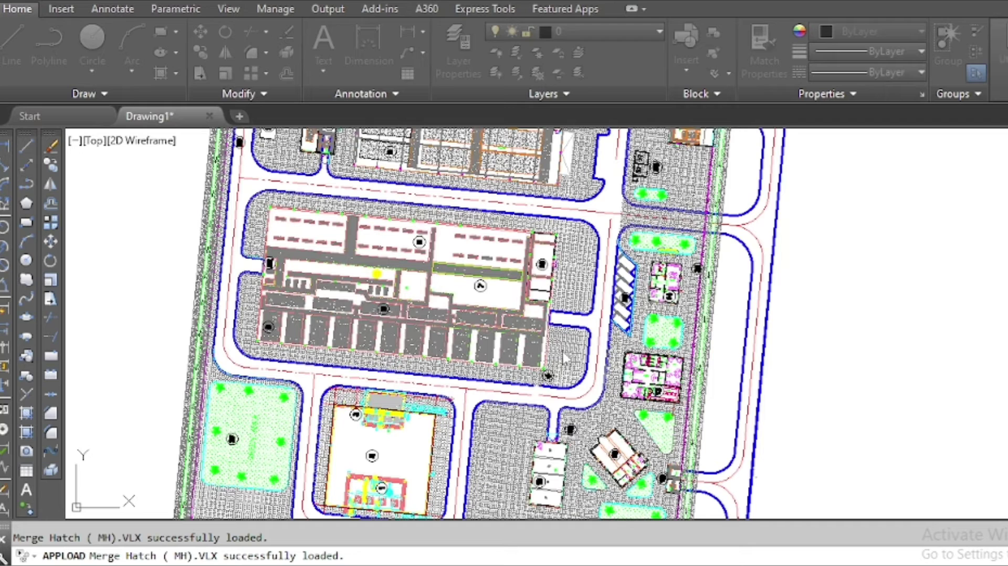
# Run MH, keep the right-hand hatch's pattern, and merge the four pieces around the central block
pyautogui.click(454, 553)
pyautogui.write('MH')
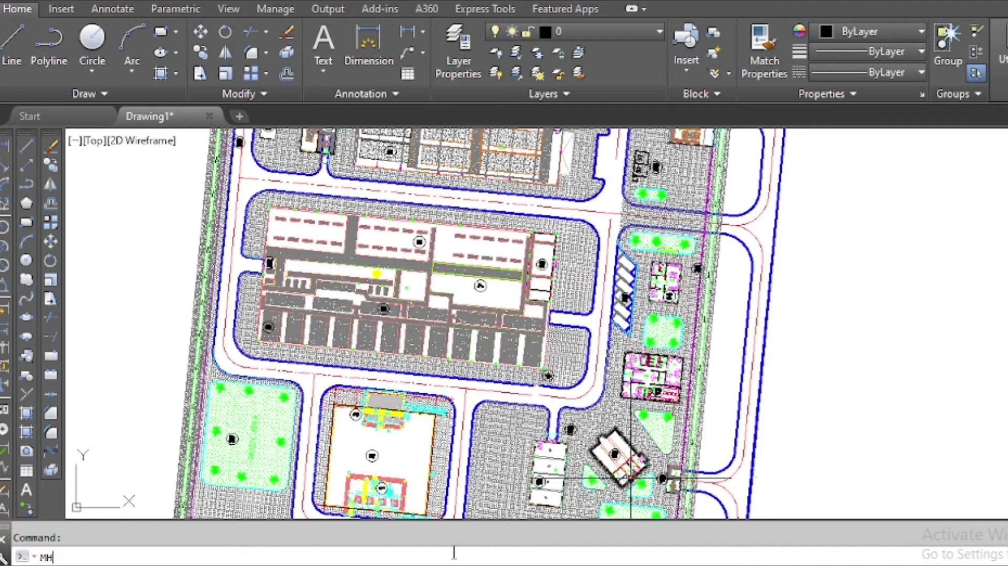
pyautogui.press('Return')
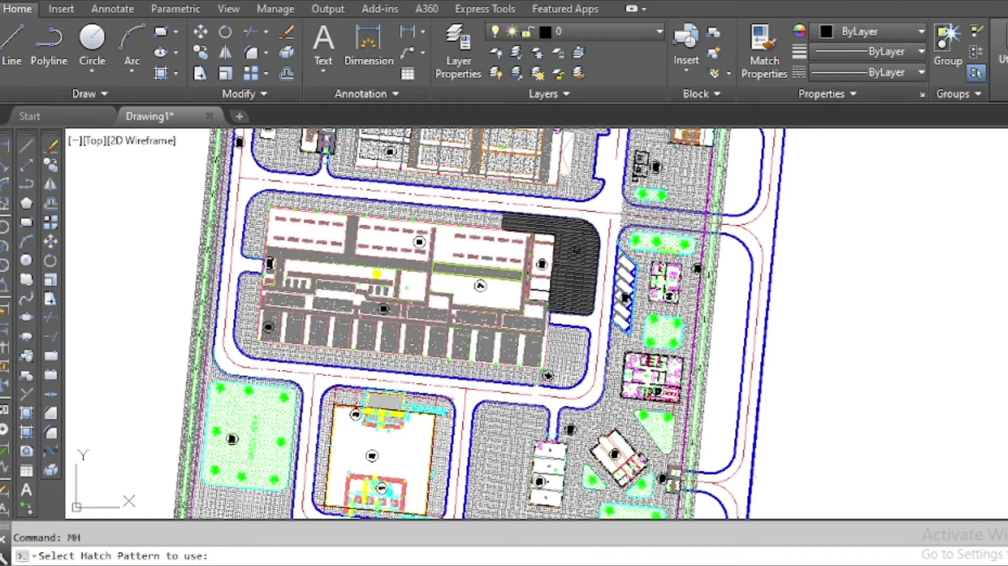
pyautogui.click(576, 250)
pyautogui.click(577, 250)
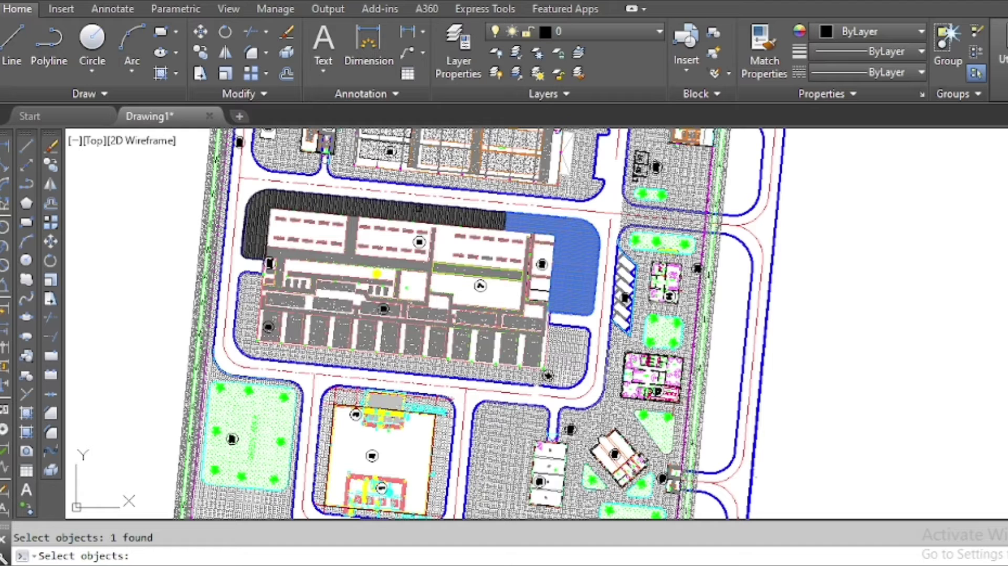
pyautogui.click(418, 208)
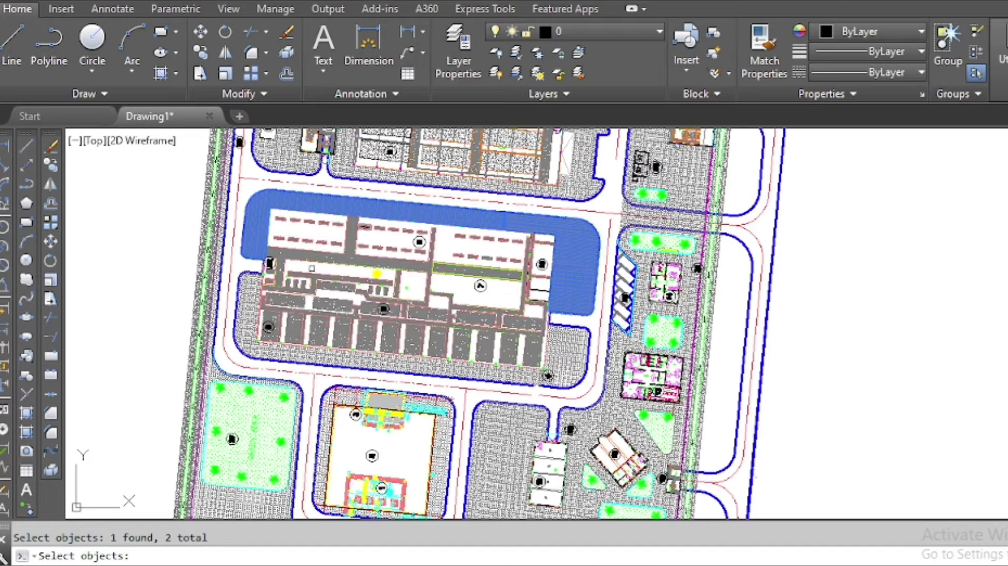
pyautogui.click(548, 376)
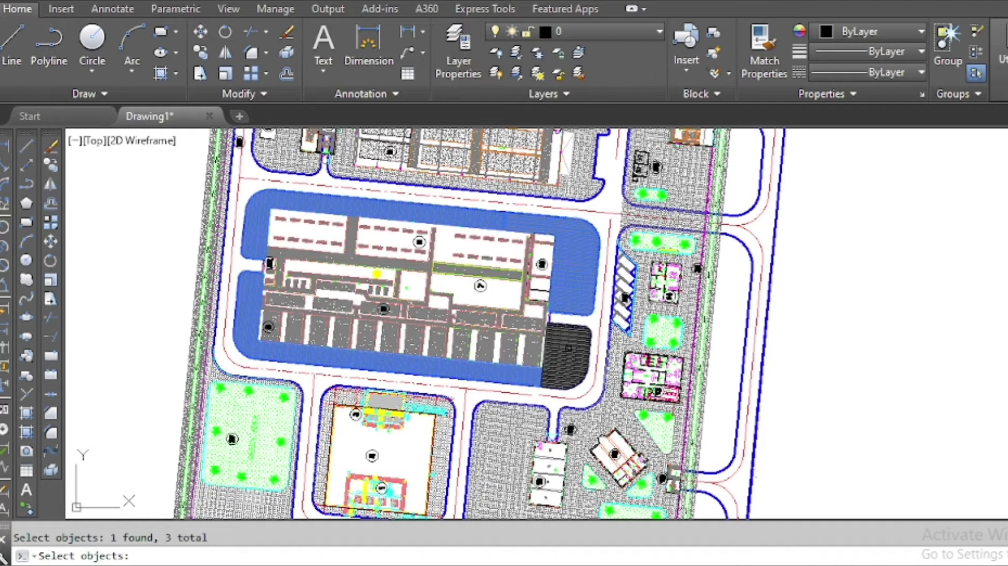
pyautogui.click(568, 348)
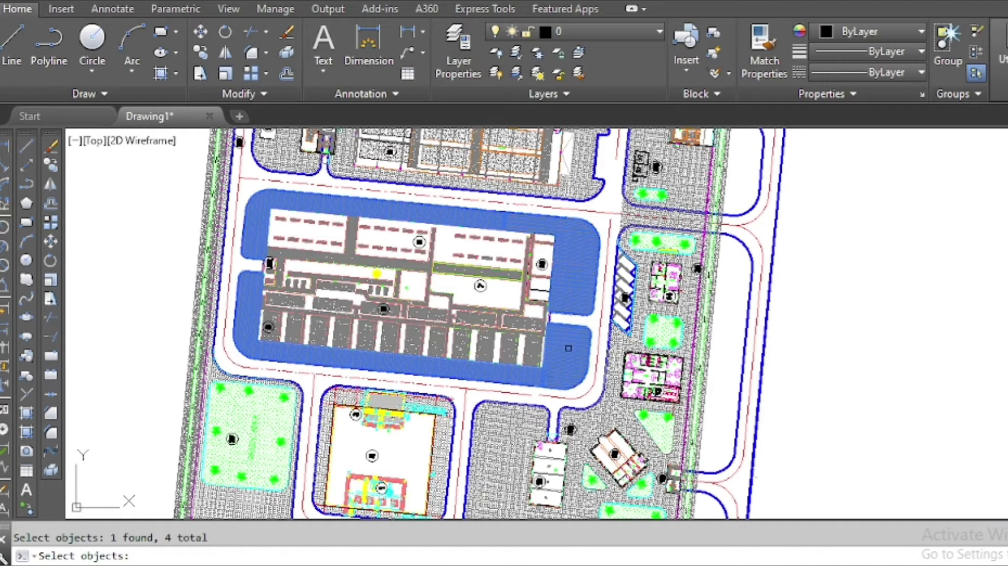
pyautogui.press('Return')
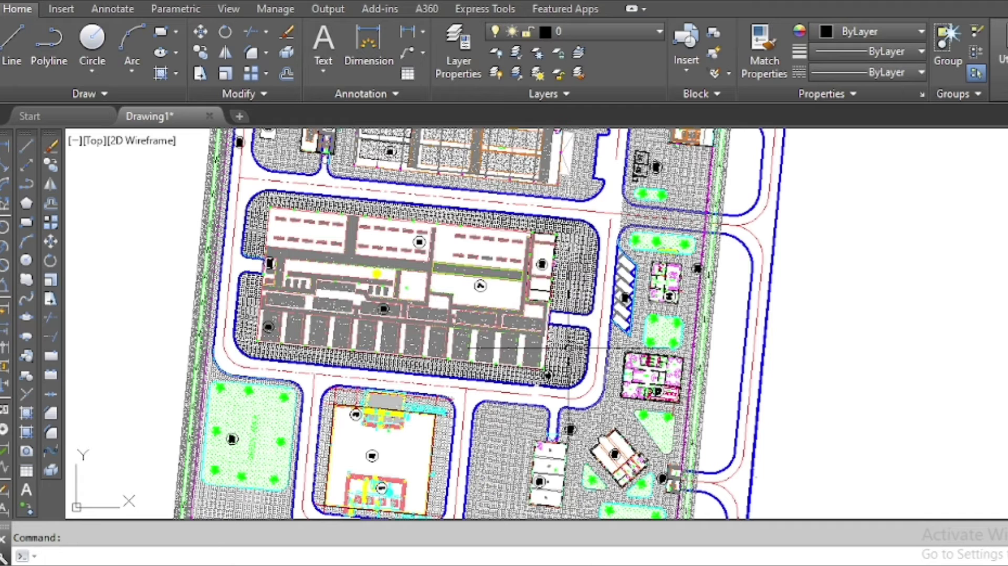
# Select the merged hatch around the central block to confirm it is one piece
pyautogui.click(578, 269)
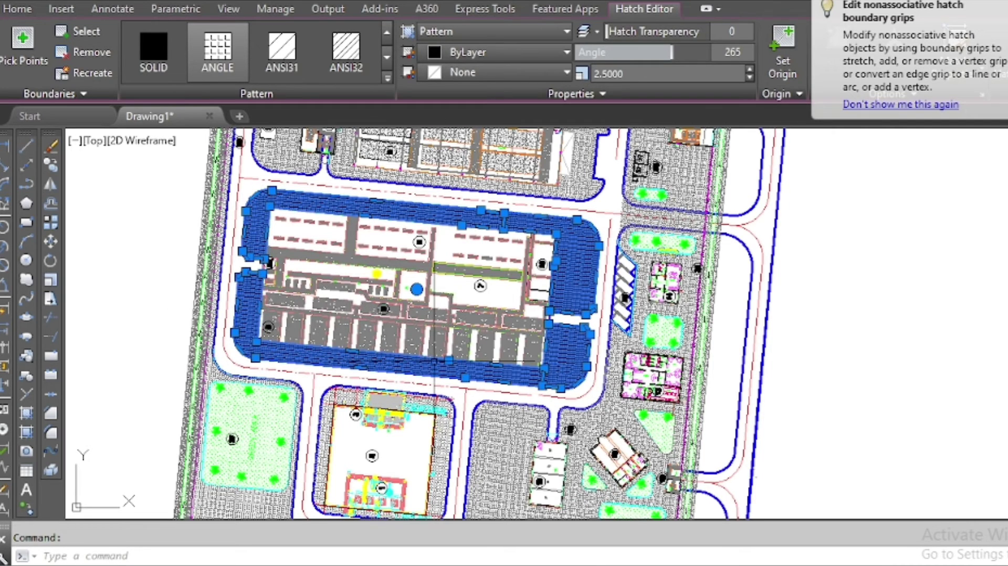
pyautogui.press('Escape')
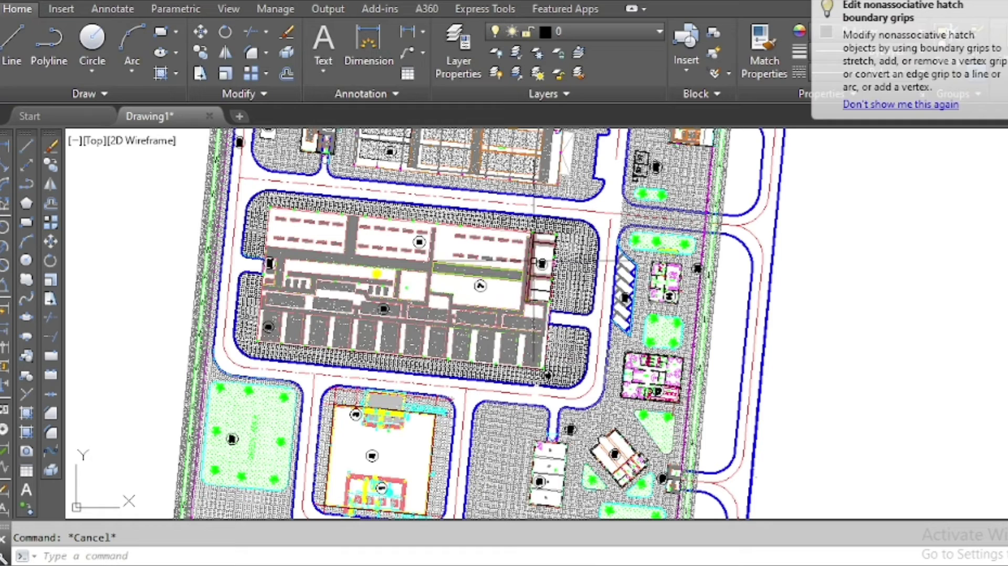
pyautogui.click(575, 258)
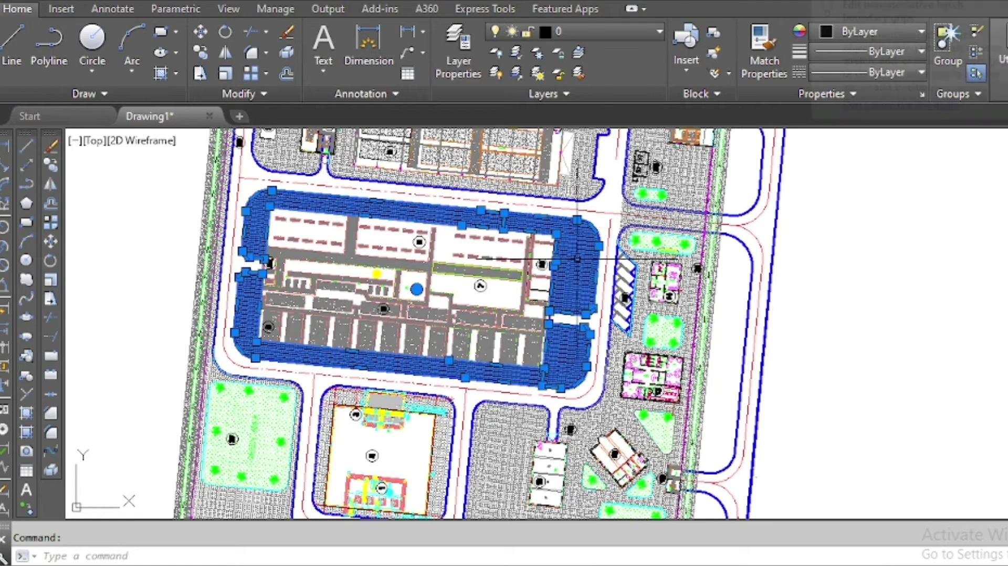
# Split the selected ANGLE hatch using Separate Hatches under Hatch Editor Options
pyautogui.scroll(-2, 508, 314)
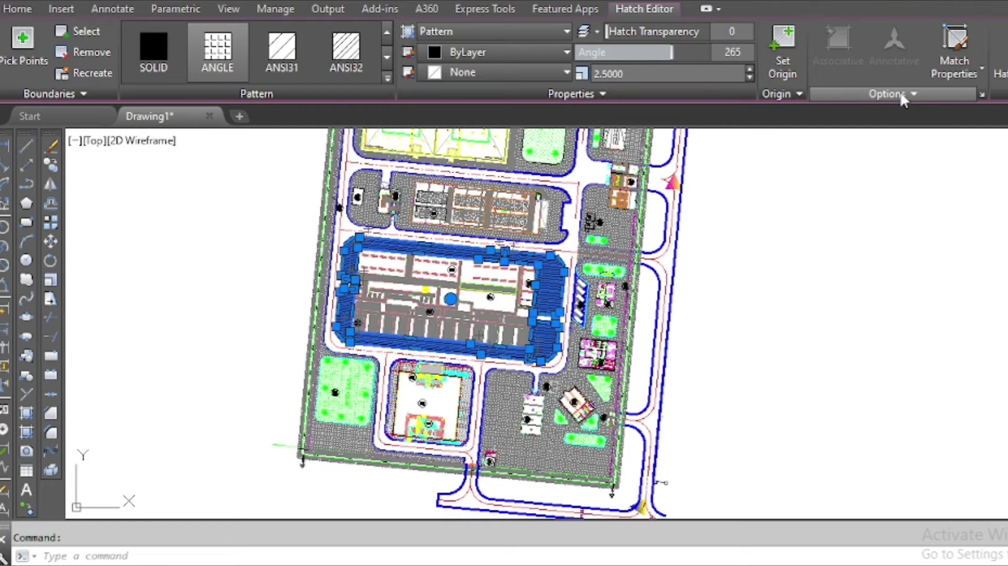
pyautogui.click(902, 96)
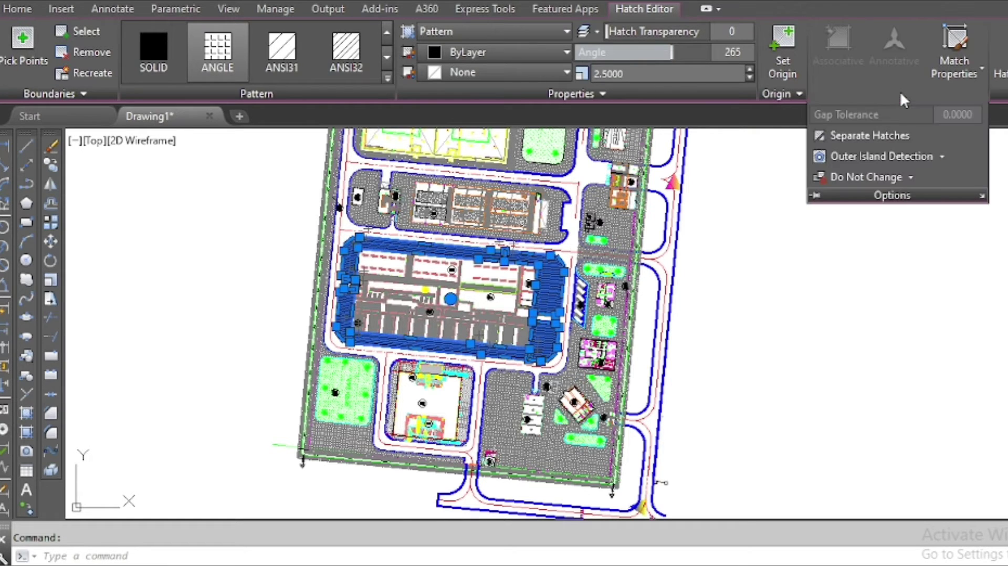
pyautogui.click(866, 135)
pyautogui.press('Escape')
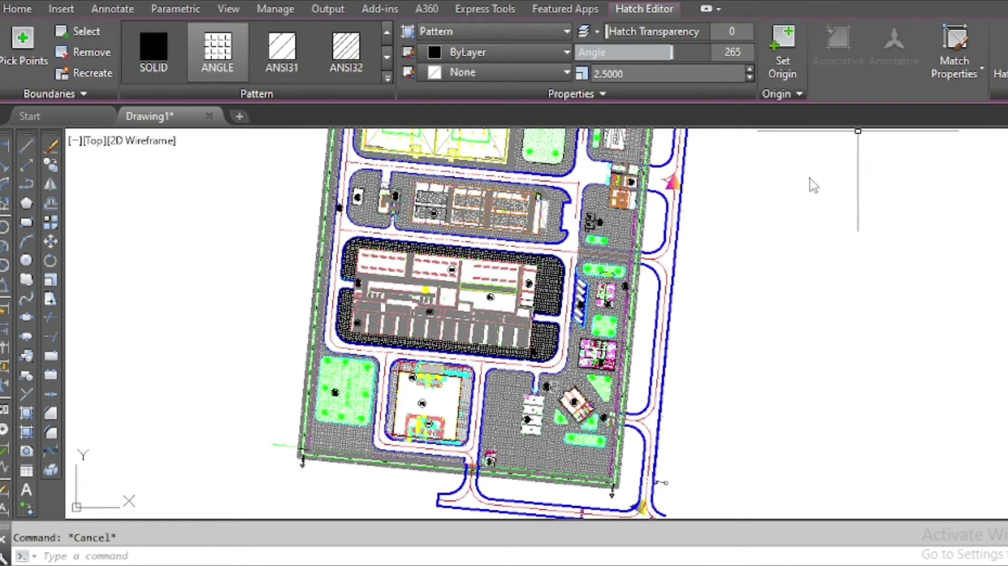
# Select two pieces of the split parking ring to confirm they are separate, then zoom toward the top-left building
pyautogui.scroll(4, 473, 290)
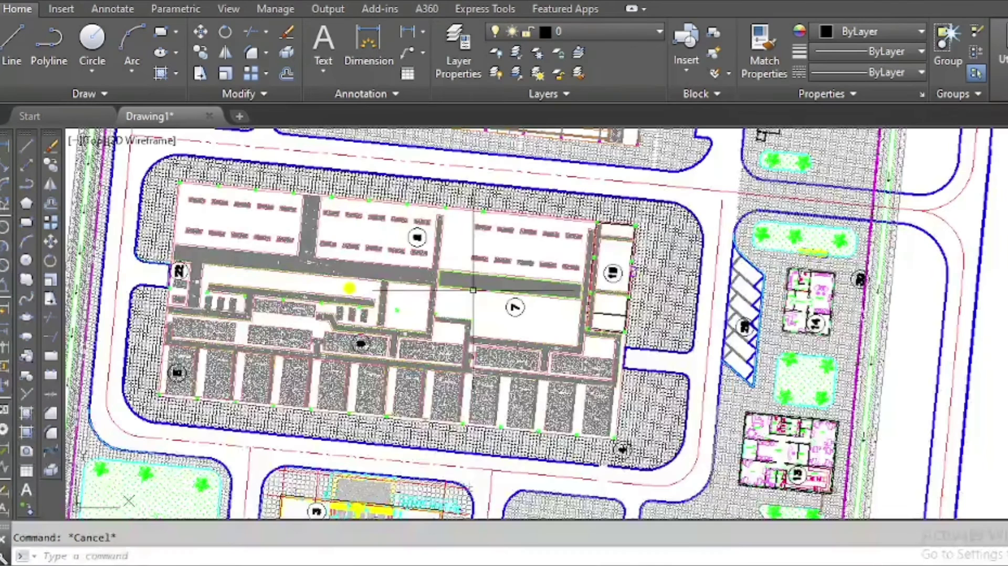
pyautogui.click(669, 269)
pyautogui.click(487, 189)
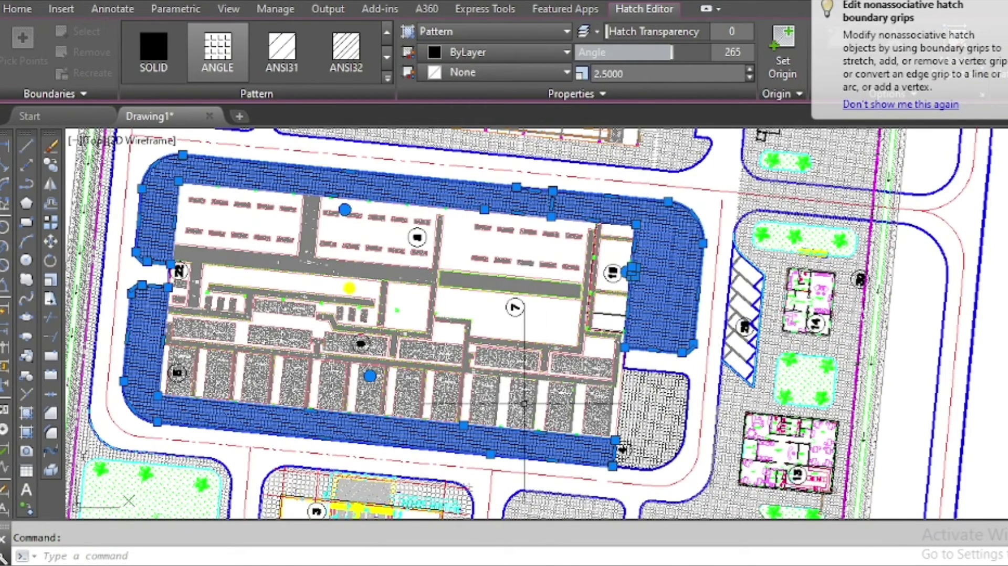
pyautogui.press('Escape')
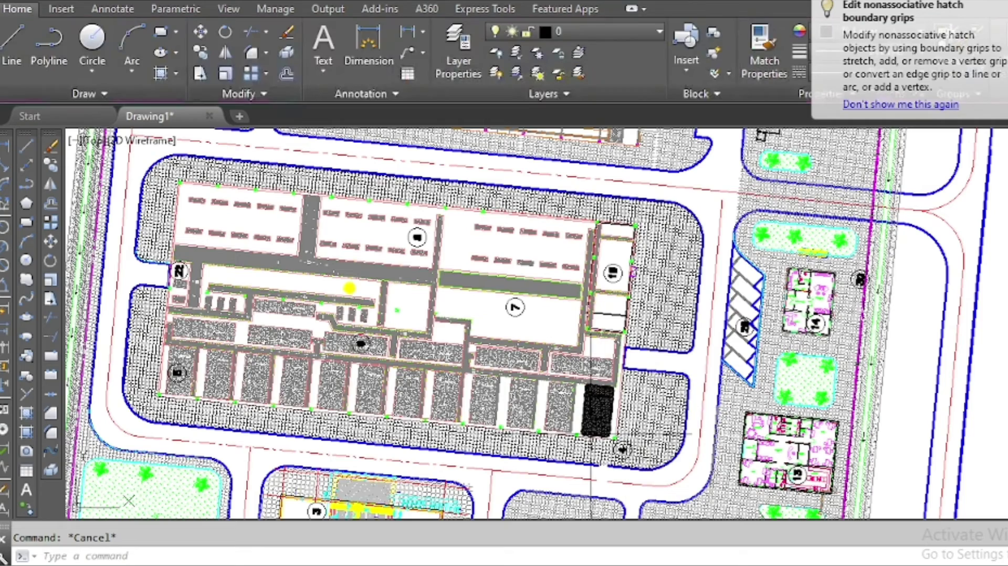
pyautogui.scroll(-5, 484, 399)
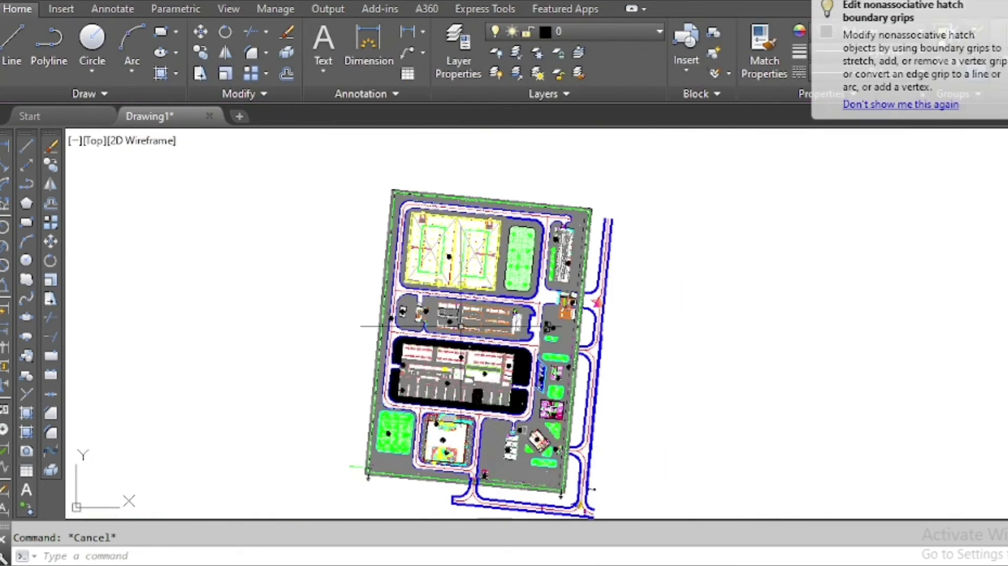
pyautogui.scroll(6, 435, 251)
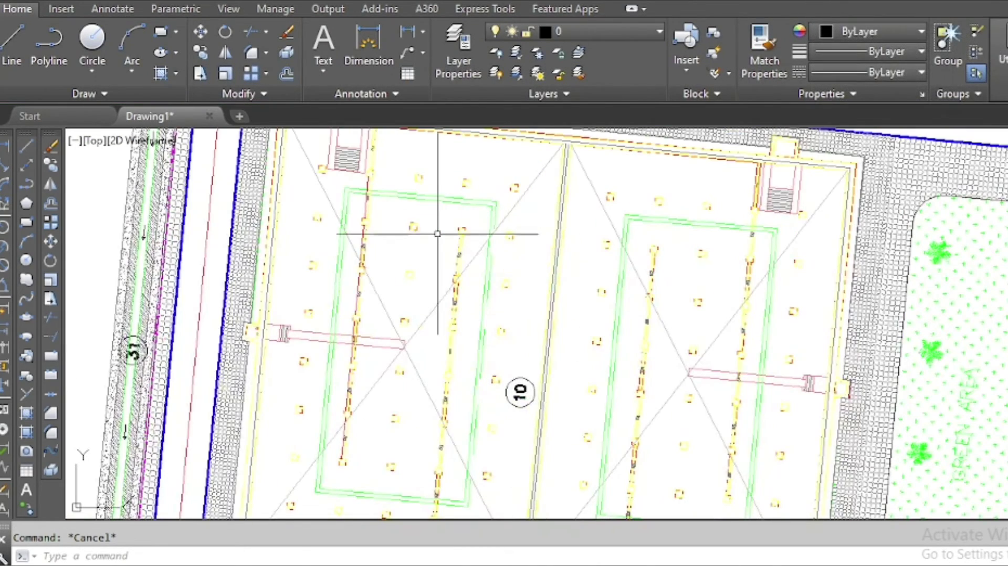
# Start HATCH and fill six column squares with solid hatch
pyautogui.write('H')
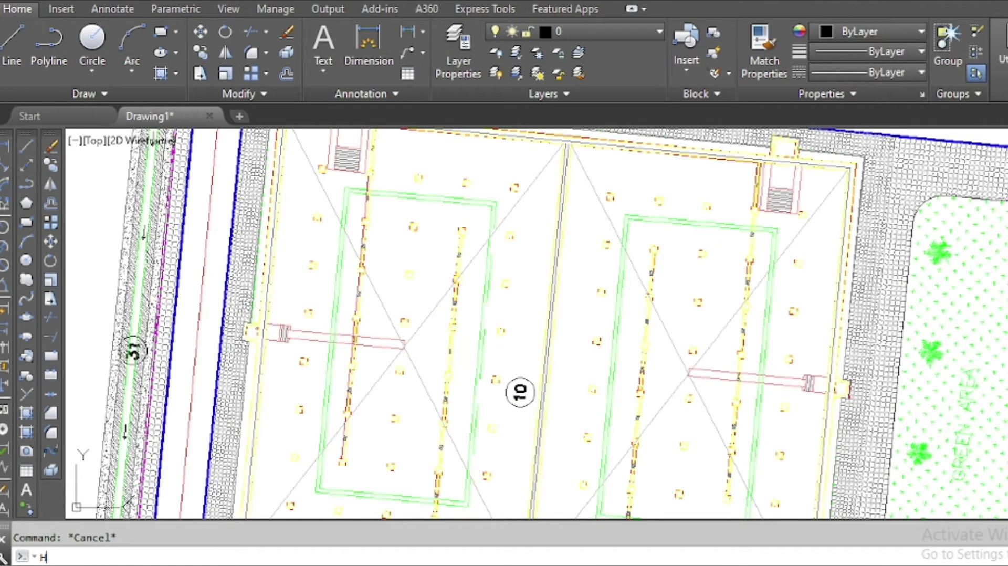
pyautogui.press('Return')
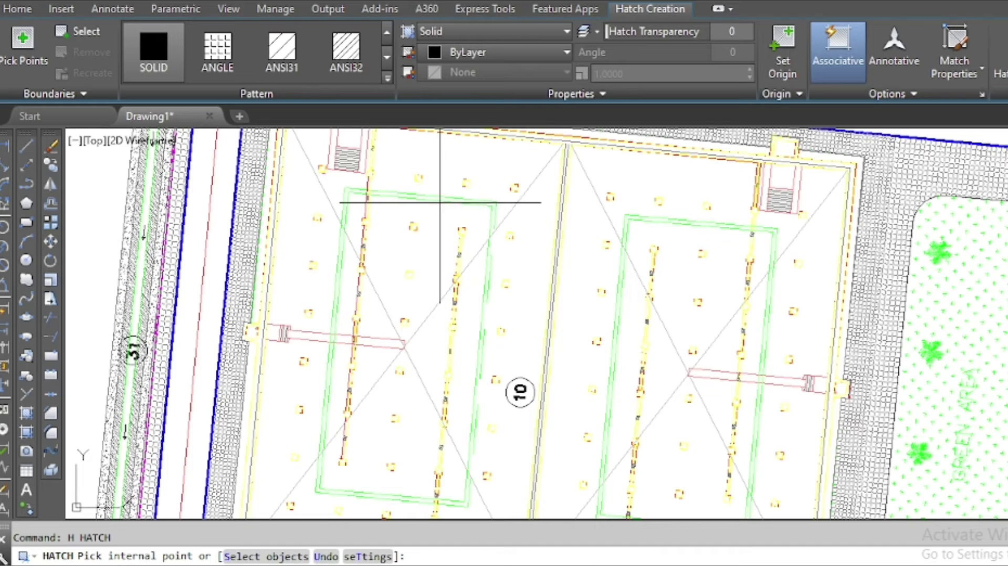
pyautogui.scroll(2, 467, 183)
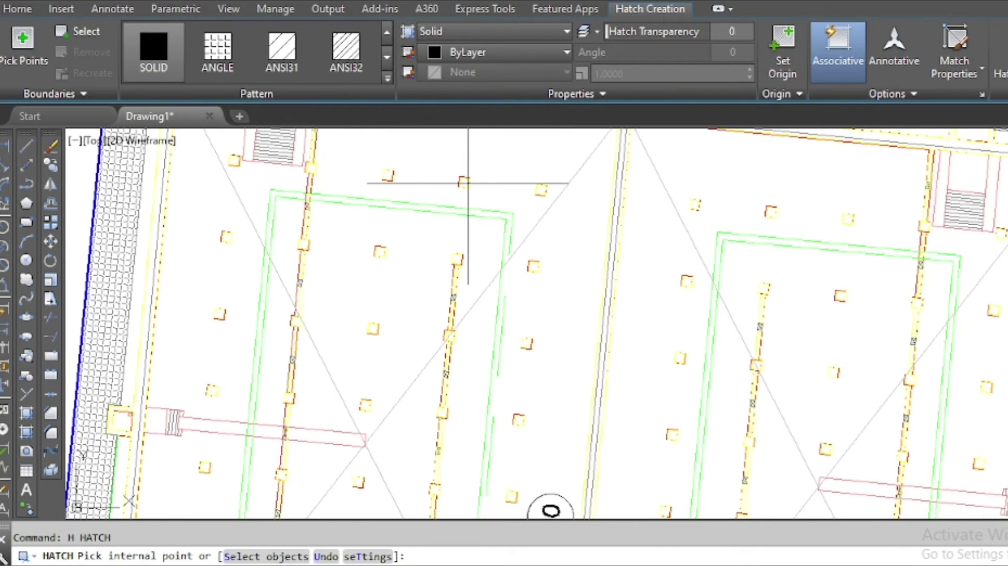
pyautogui.scroll(3, 467, 183)
pyautogui.click(455, 180)
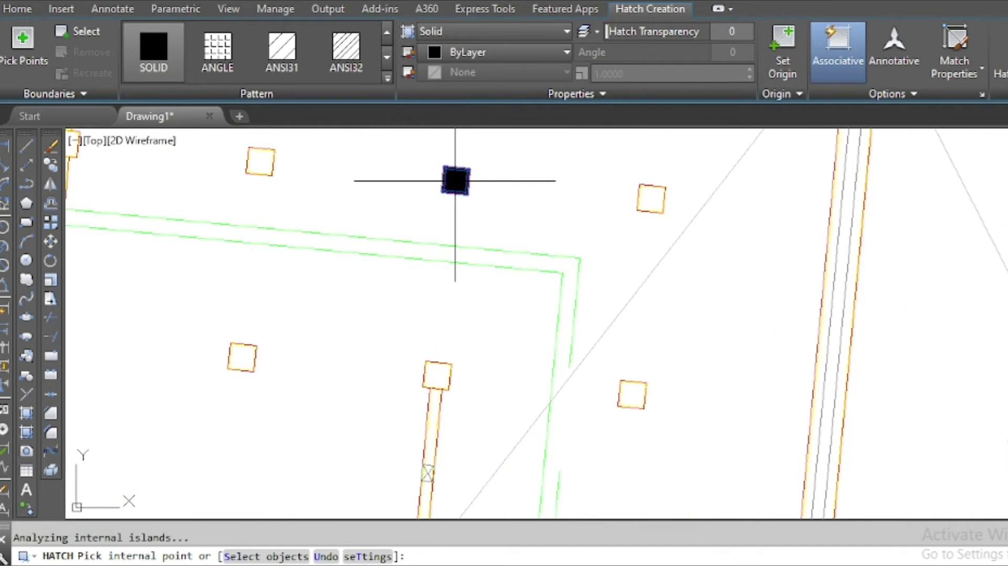
pyautogui.click(260, 162)
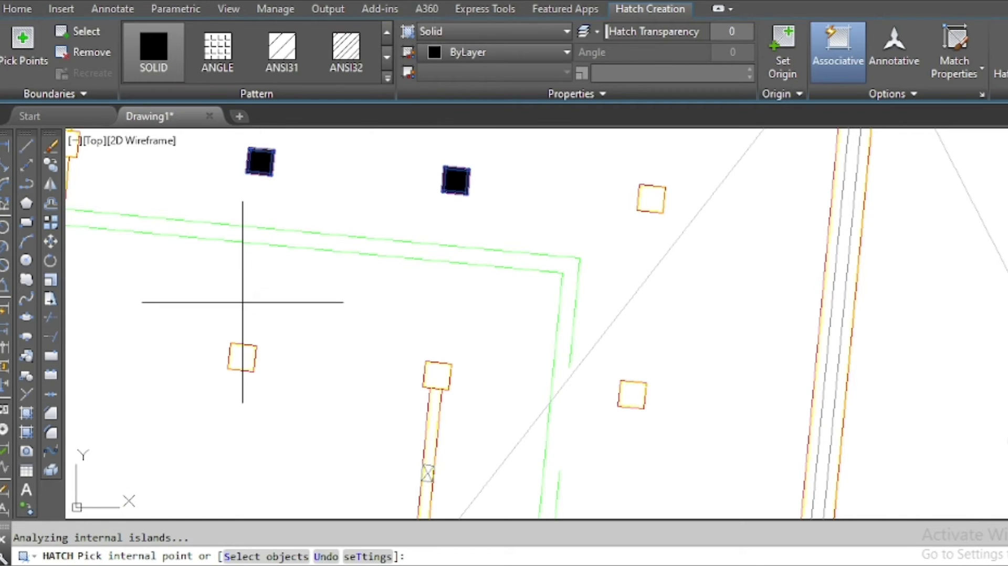
pyautogui.click(241, 357)
pyautogui.click(432, 370)
pyautogui.click(633, 392)
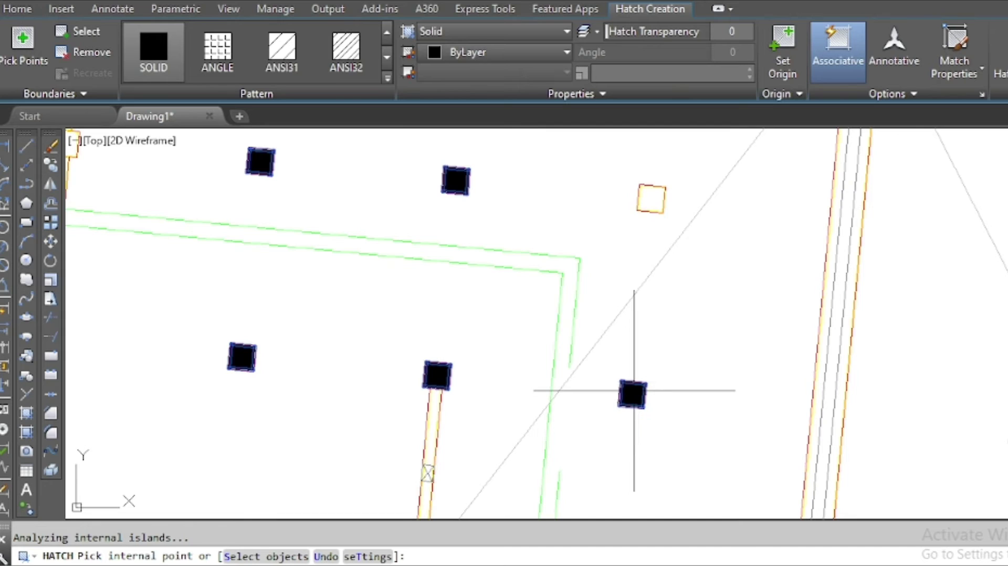
pyautogui.click(651, 198)
# Add the angled strip beside tag 10 to the solid hatch and finish placing it
pyautogui.scroll(-4, 569, 166)
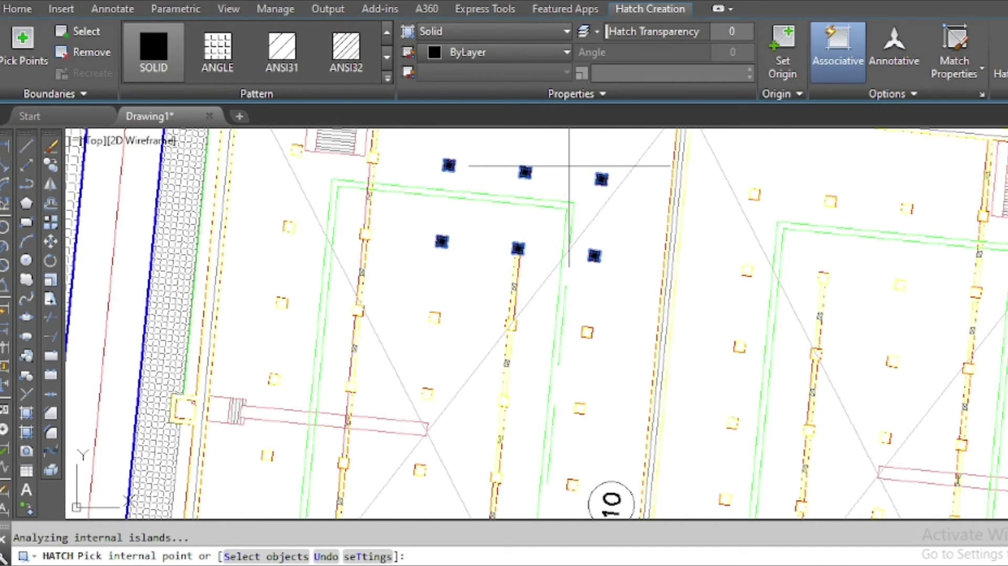
pyautogui.click(607, 309)
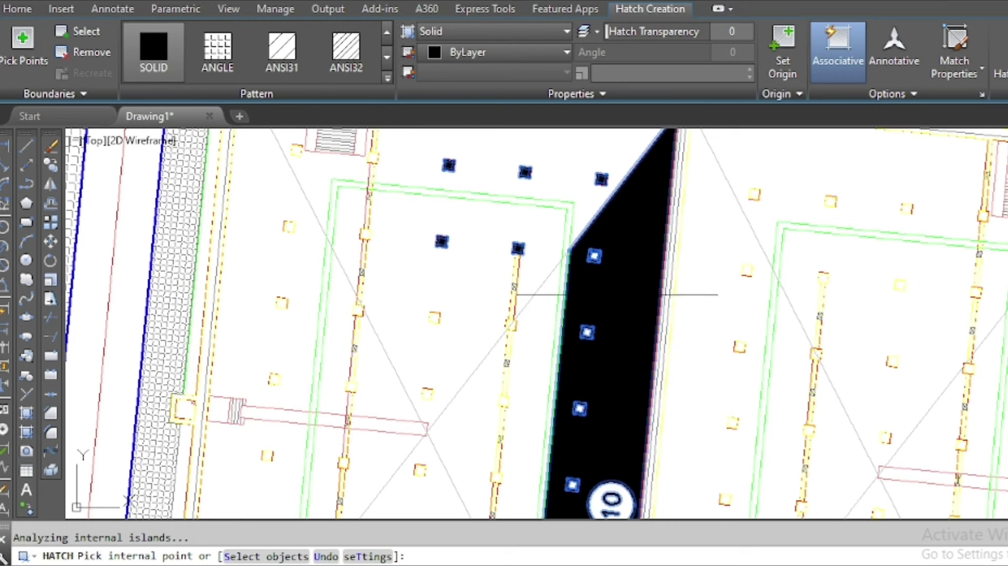
pyautogui.scroll(-3, 607, 250)
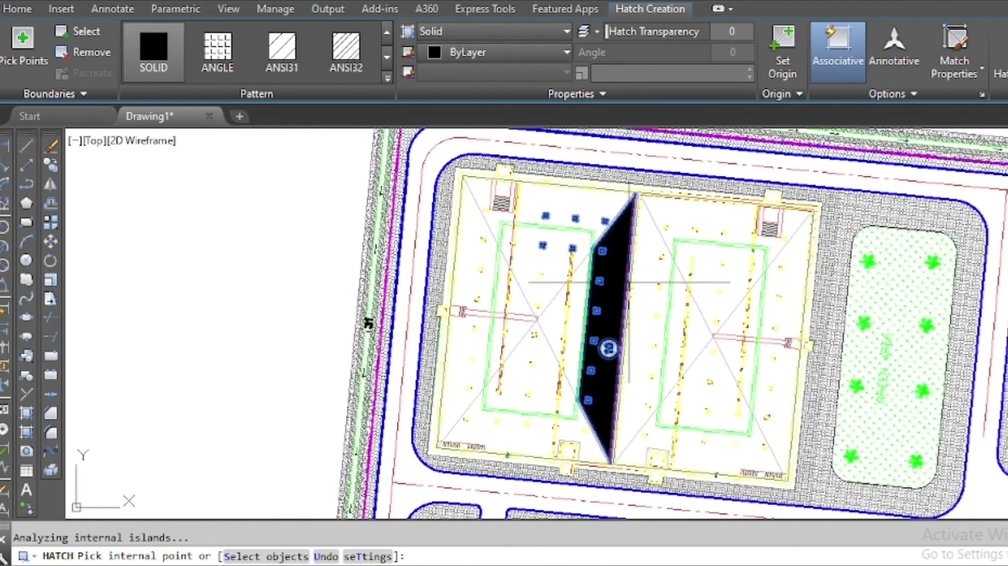
pyautogui.scroll(2, 611, 243)
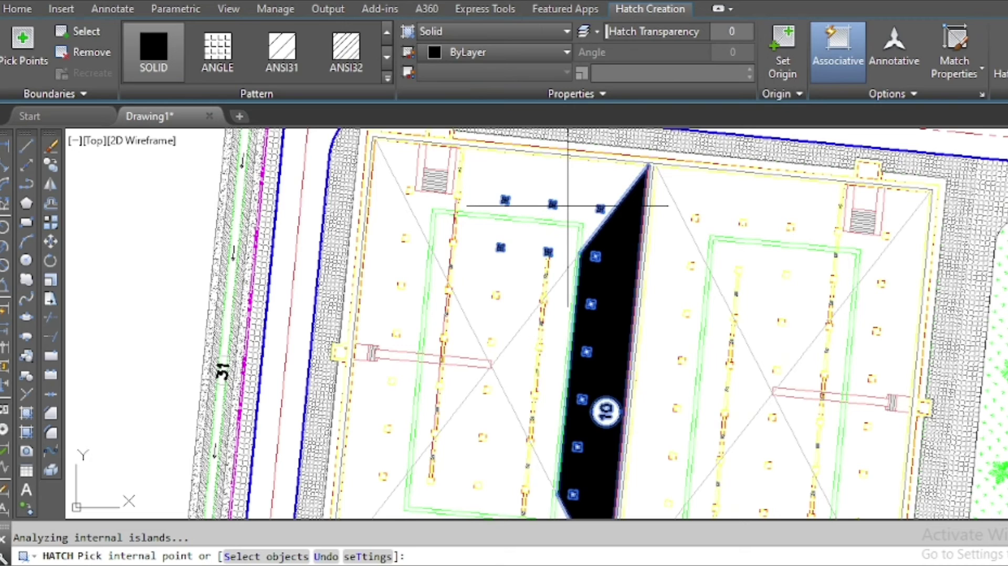
pyautogui.press('Escape')
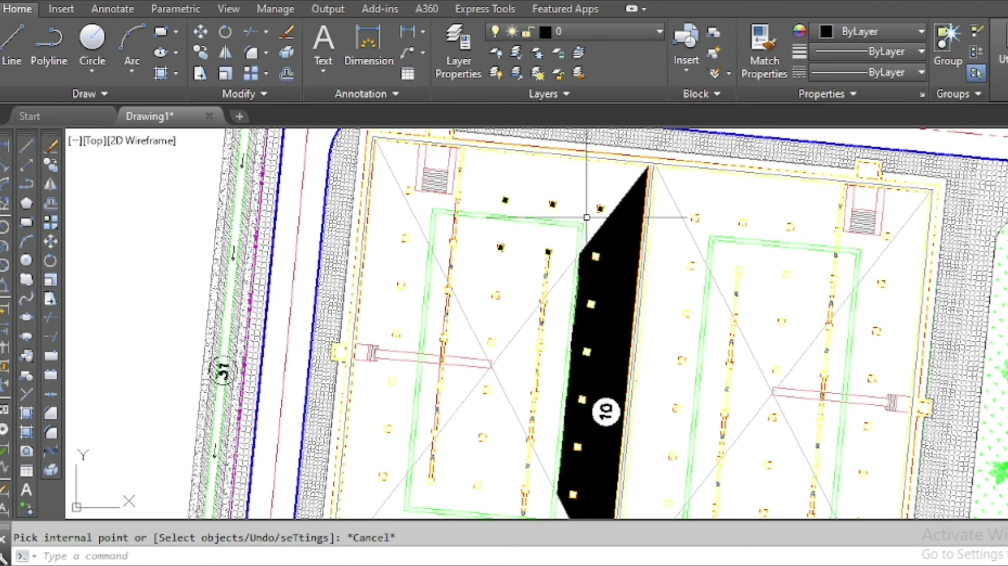
pyautogui.click(619, 237)
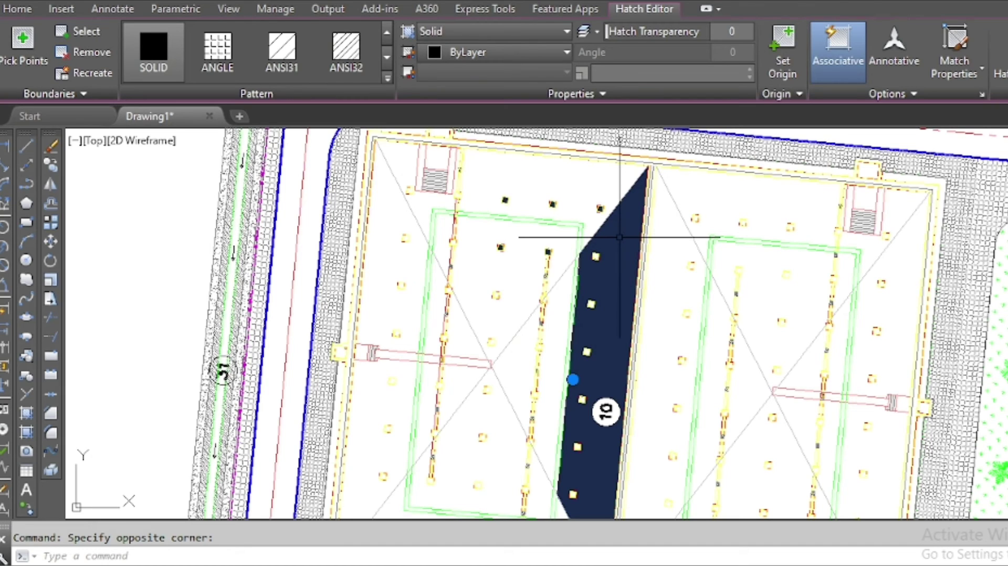
pyautogui.write('E')
pyautogui.press('Return')
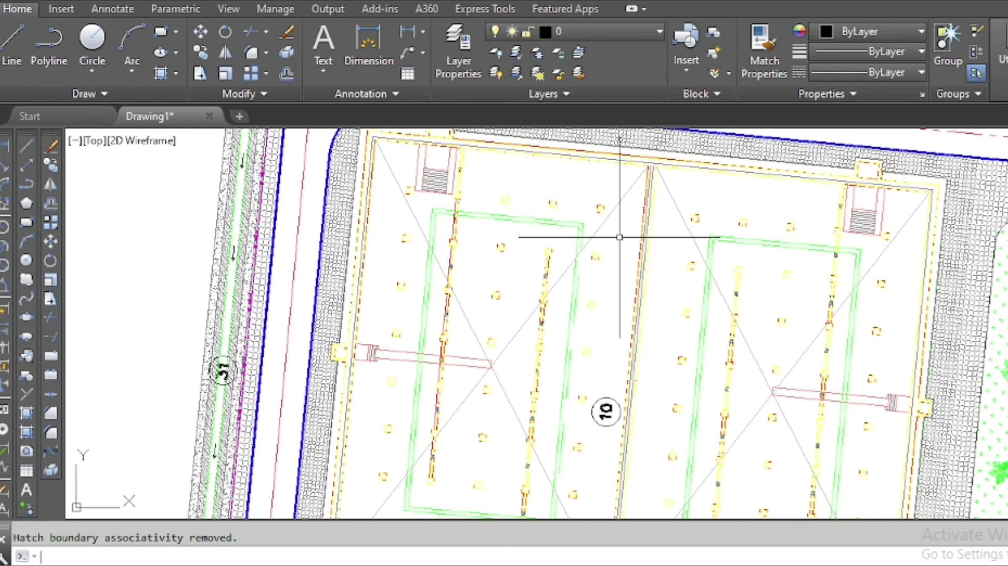
pyautogui.hotkey('ctrl', 'z')
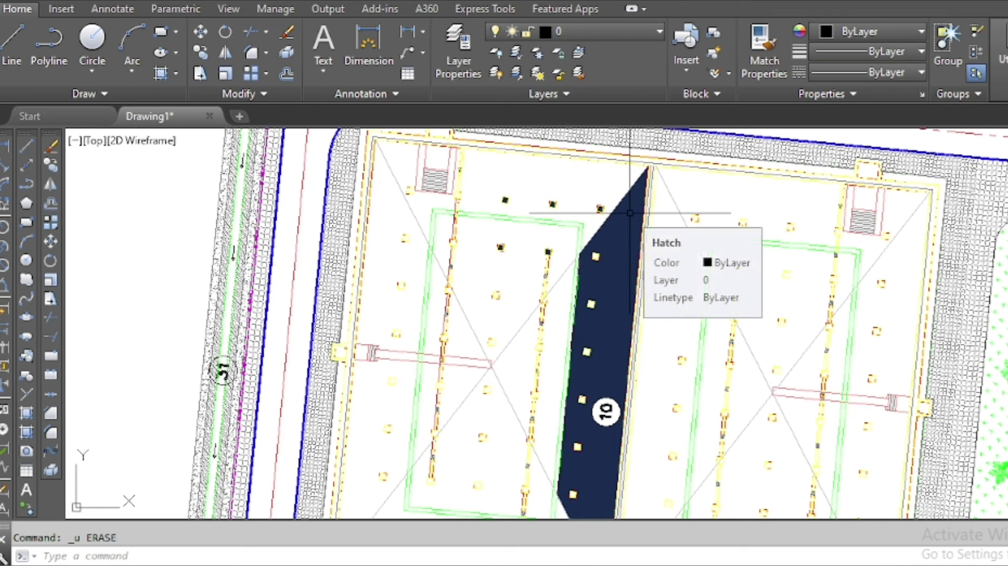
pyautogui.click(630, 213)
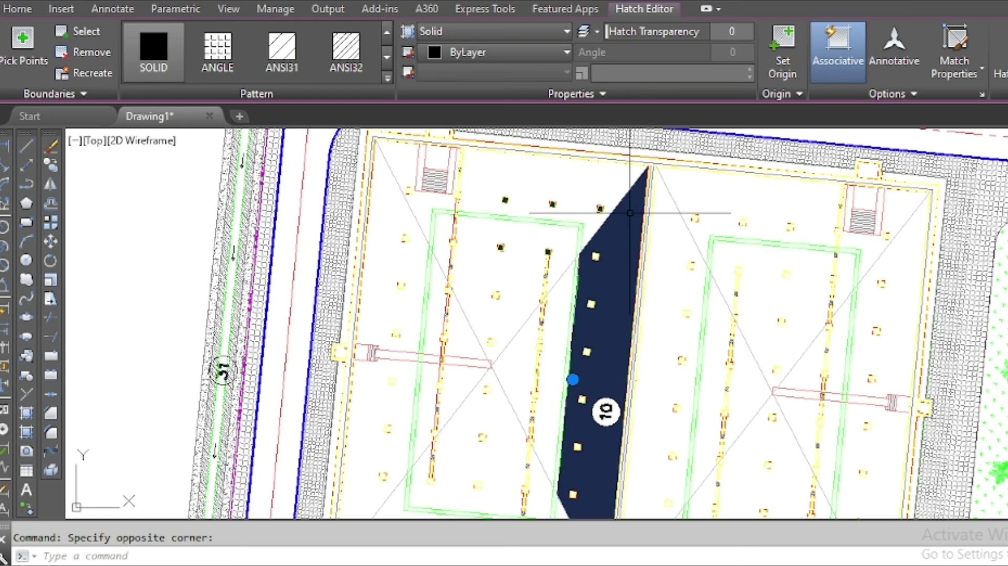
# Separate the solid hatch into individual hatches and check the tag-10 strip selects alone
pyautogui.click(886, 91)
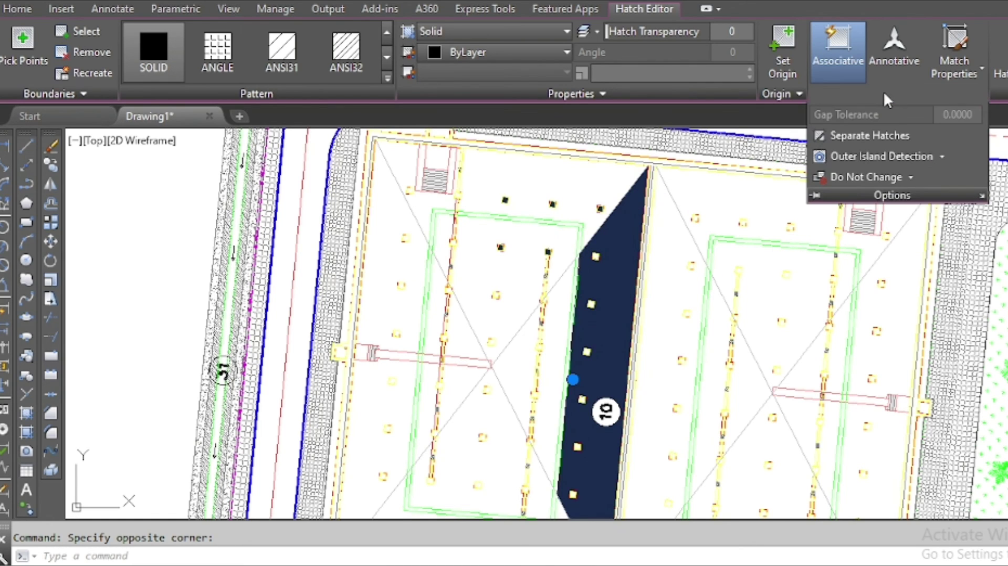
pyautogui.click(861, 134)
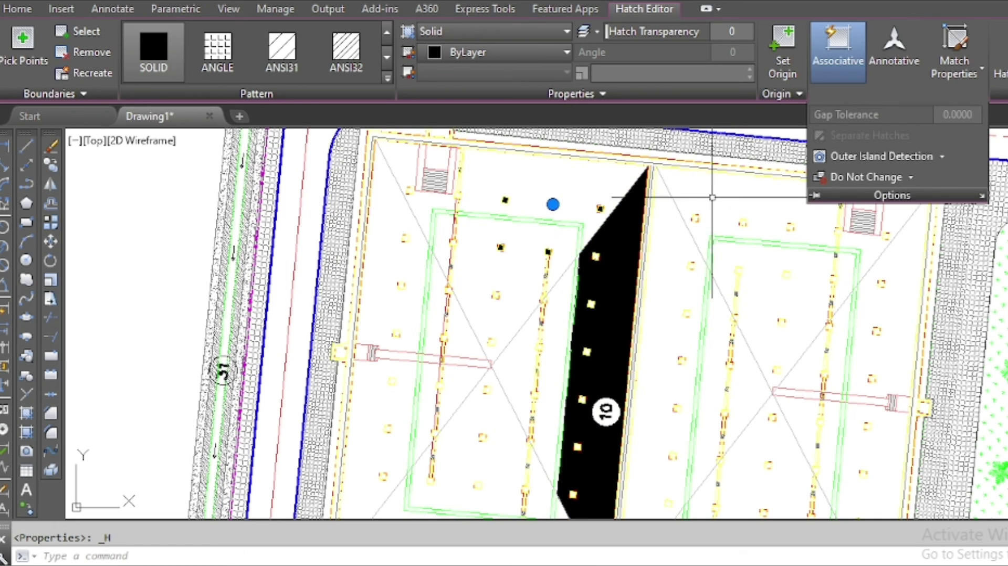
pyautogui.press('Escape')
pyautogui.click(621, 218)
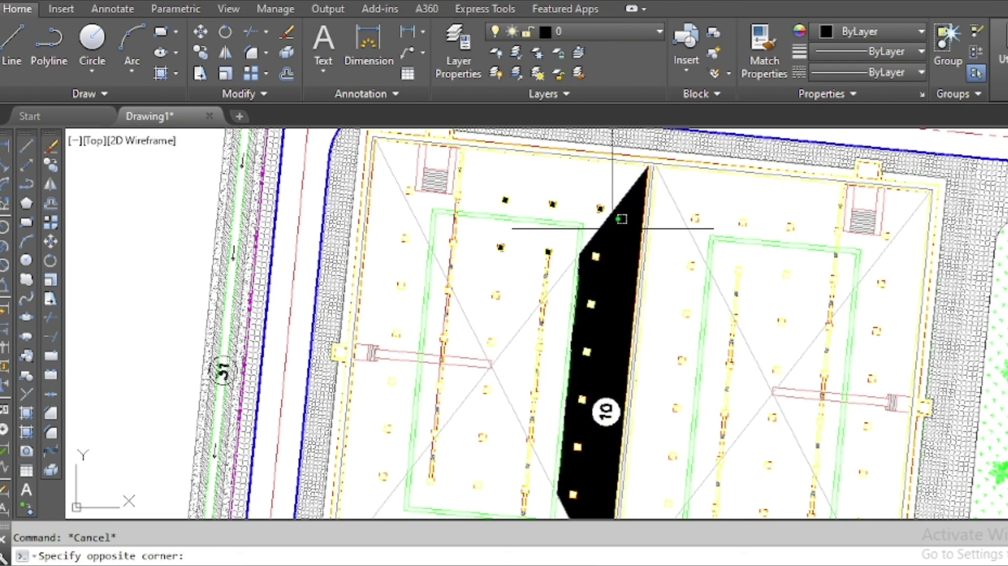
pyautogui.click(612, 228)
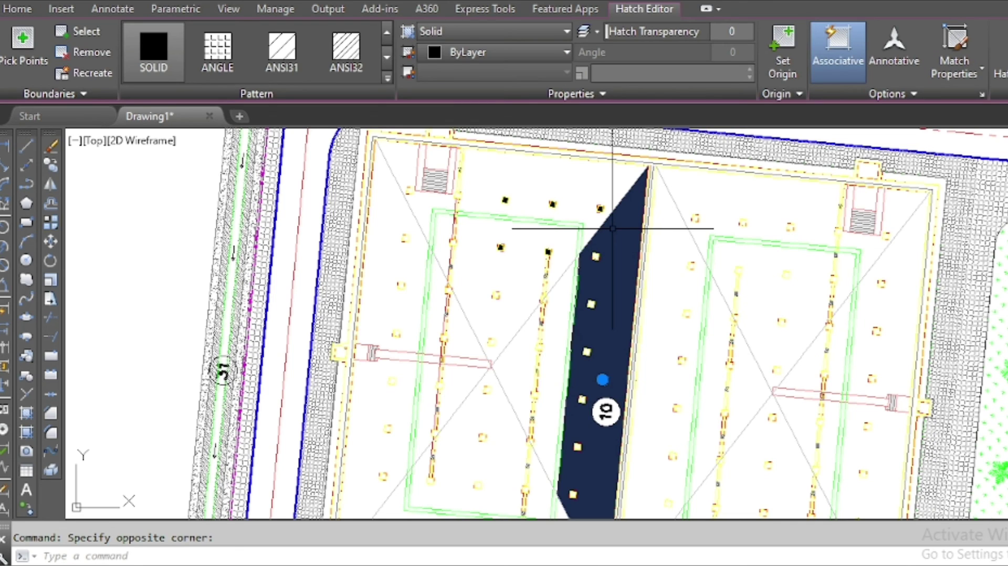